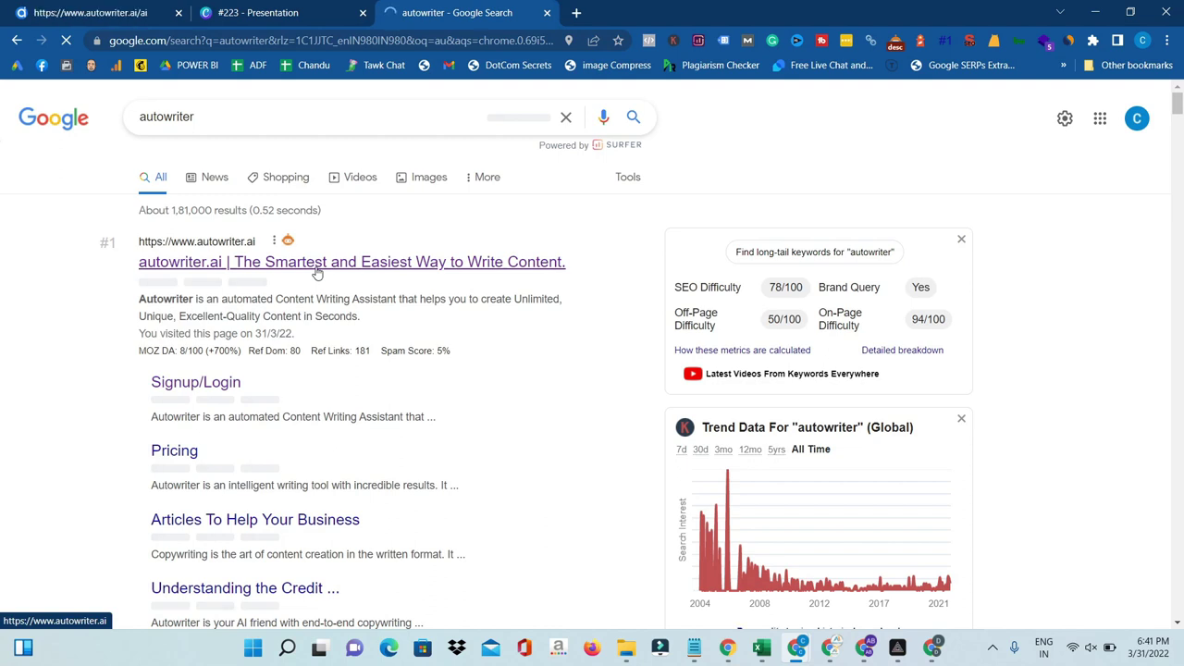
- Open the autowriter.ai site from the search results, and delete the existing project in the already open dashboard
click(317, 271)
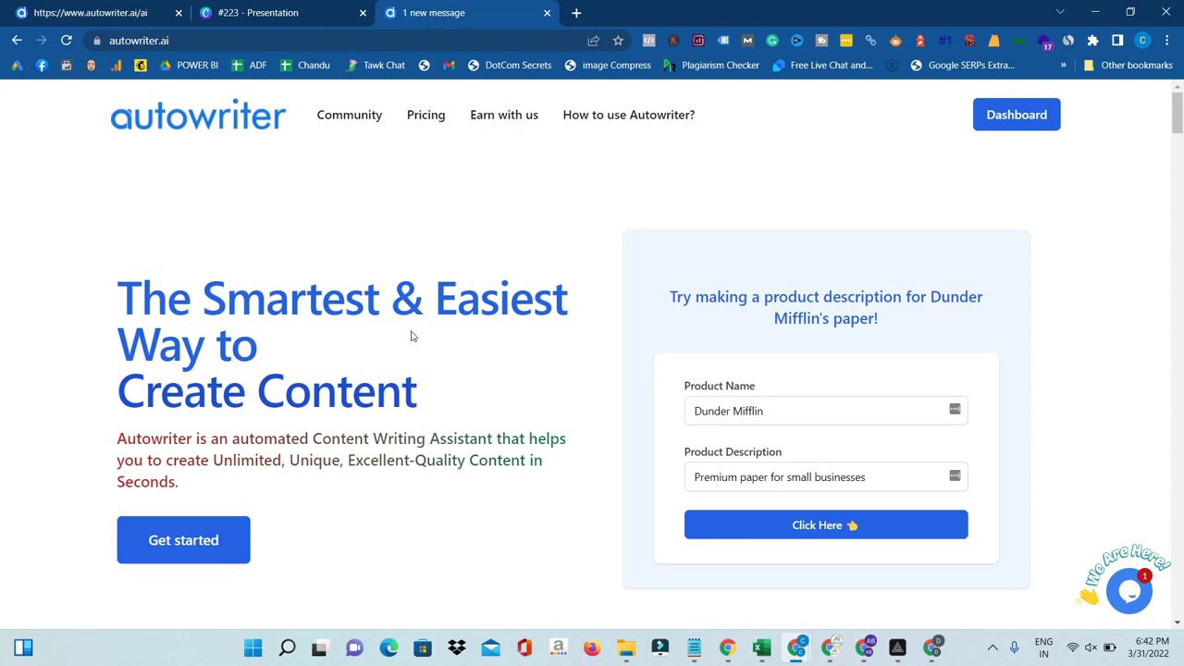
click(148, 8)
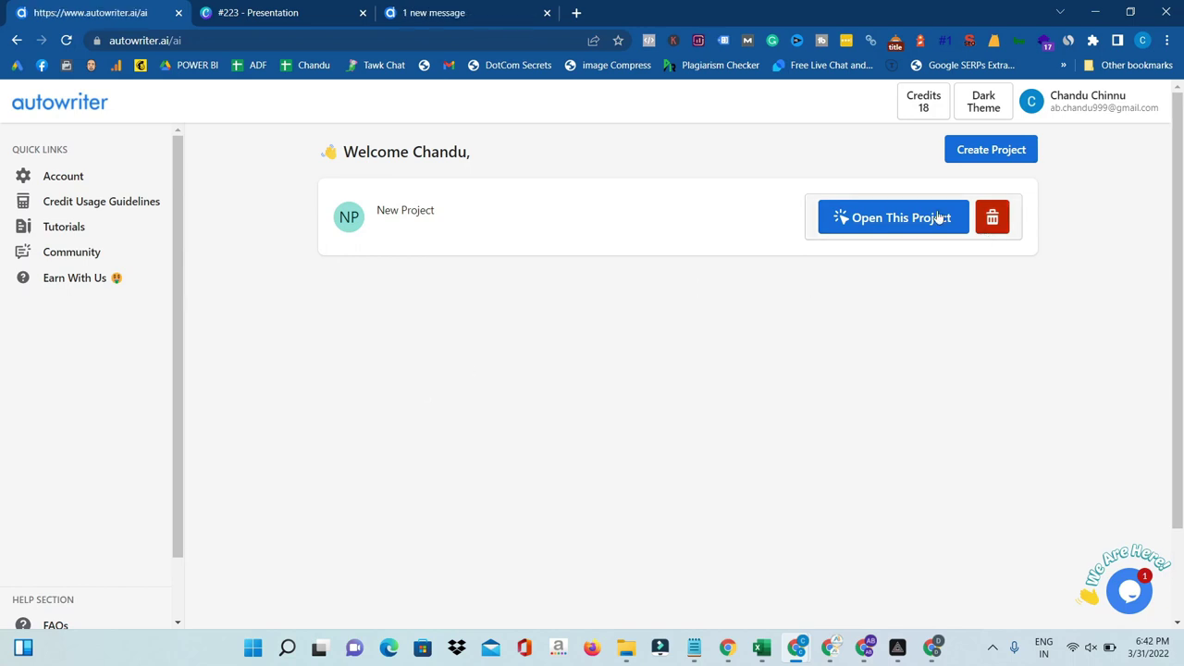
click(995, 228)
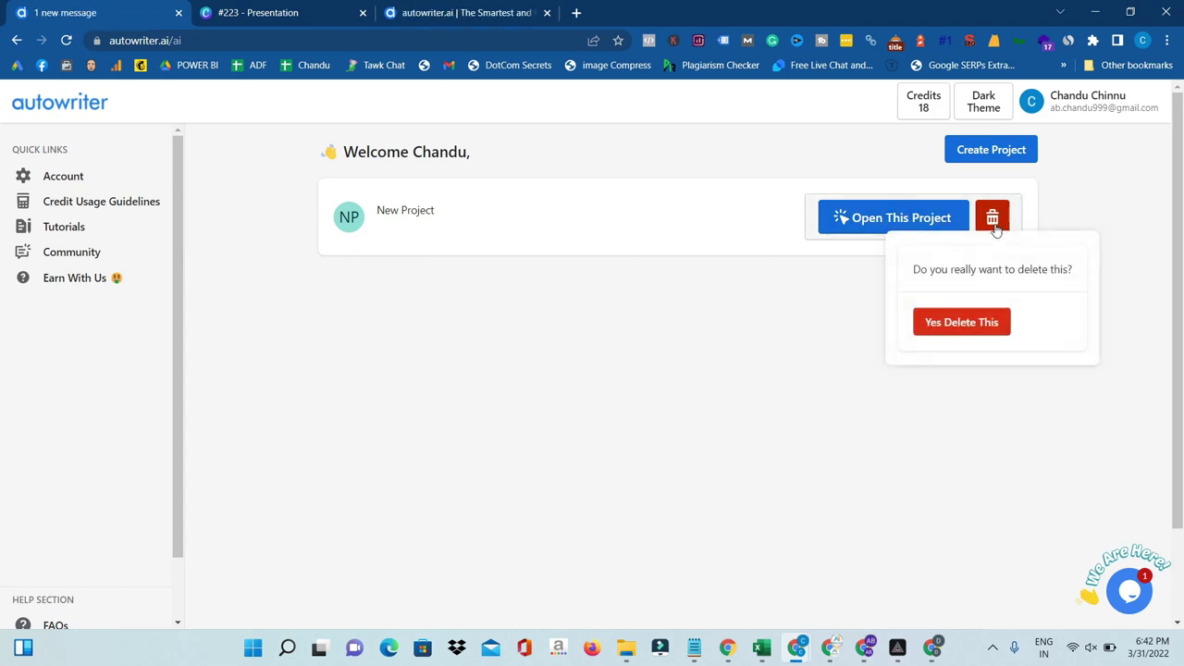
click(981, 332)
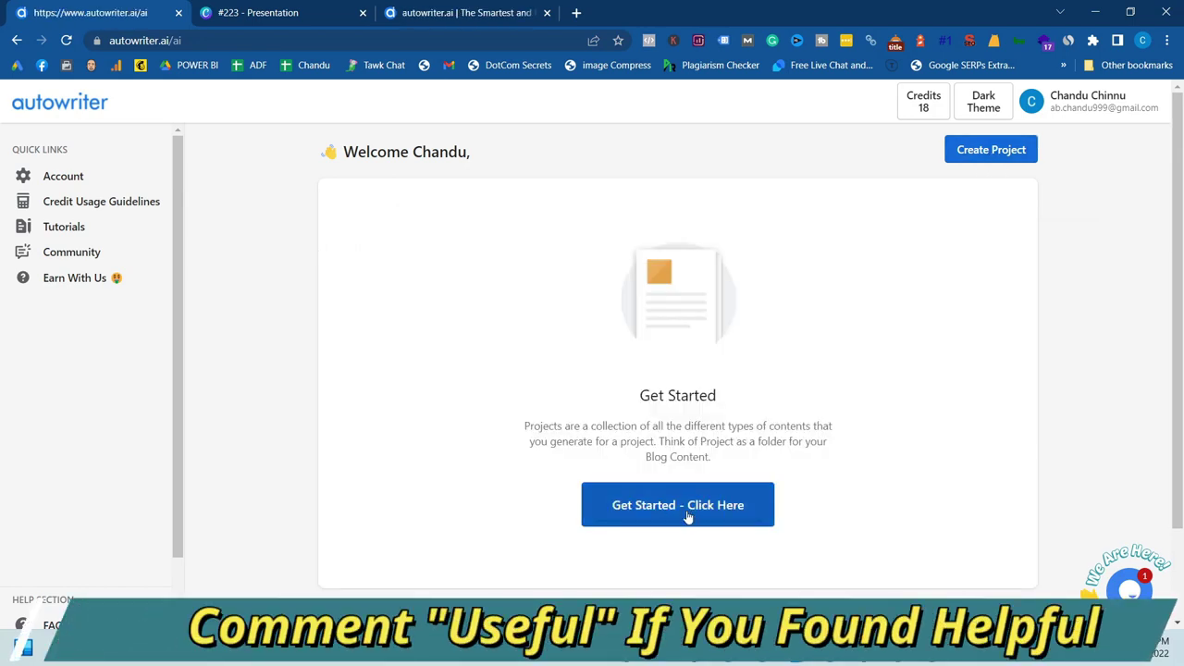
- Create a project named New Project with no description and open it
click(986, 153)
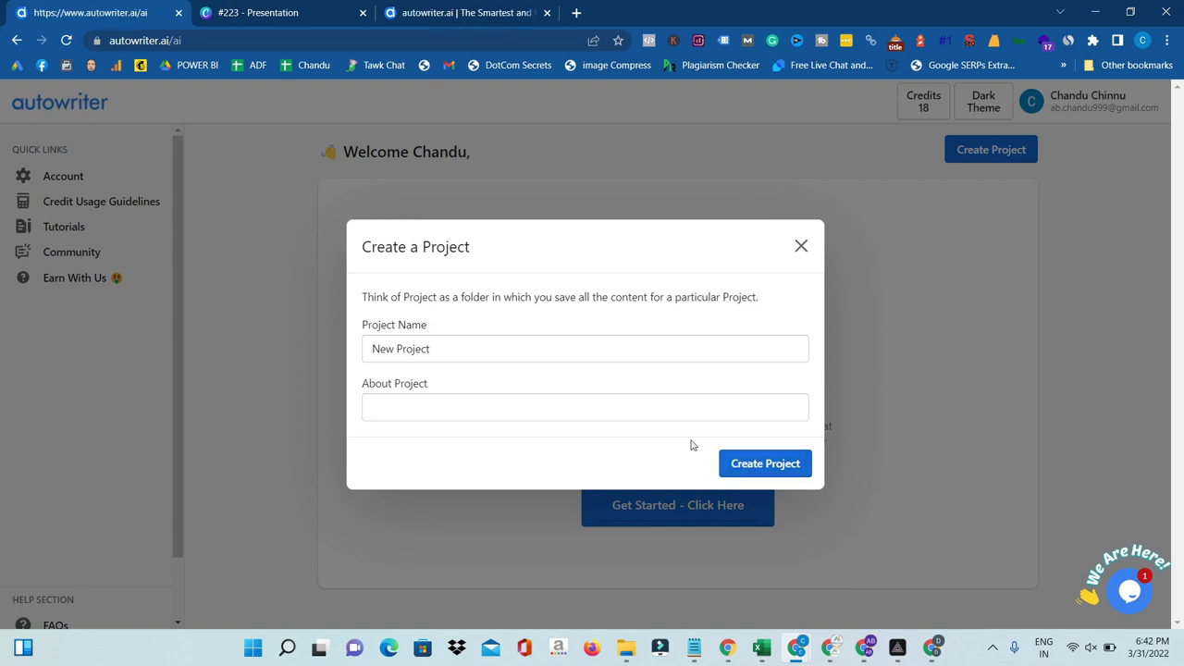
click(750, 465)
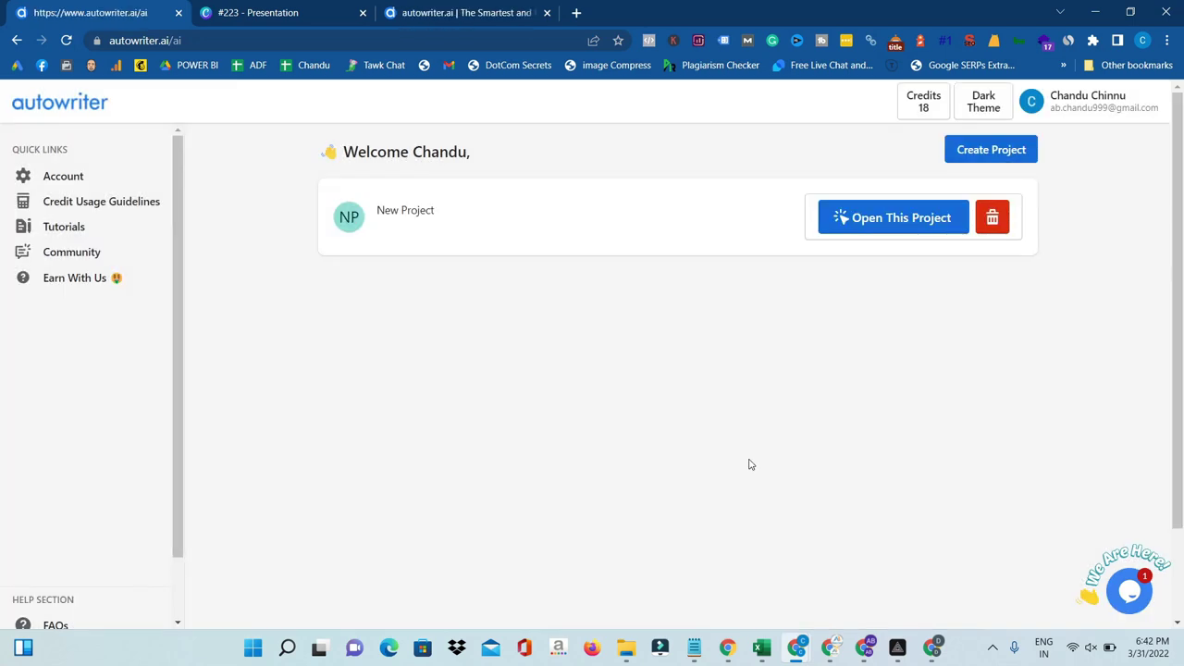
click(902, 229)
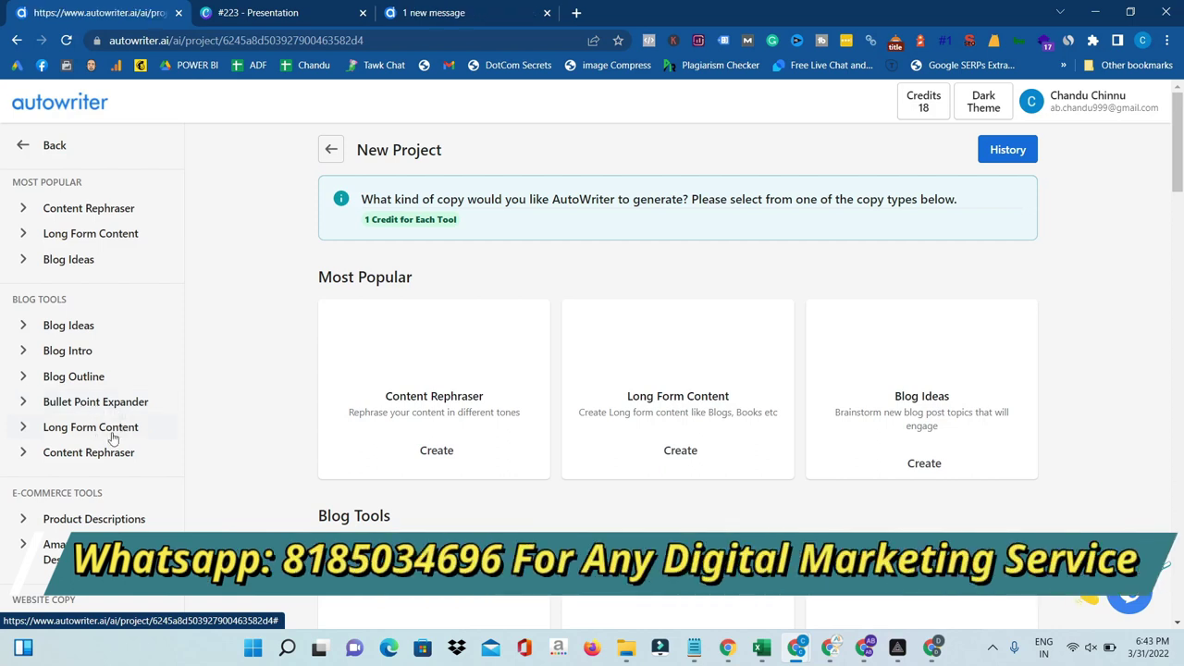
- Look through the project's sidebar list of writing tools, from the blog tools to the sales copy categories
scroll(155, 436, down, 1)
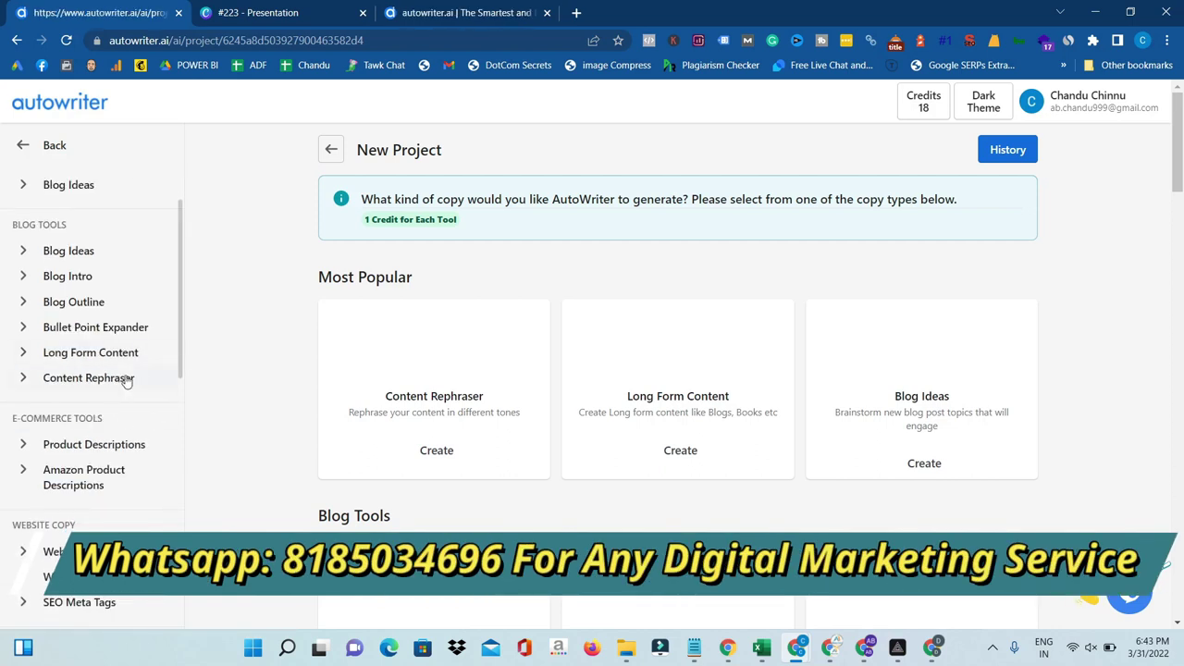
scroll(127, 380, down, 1)
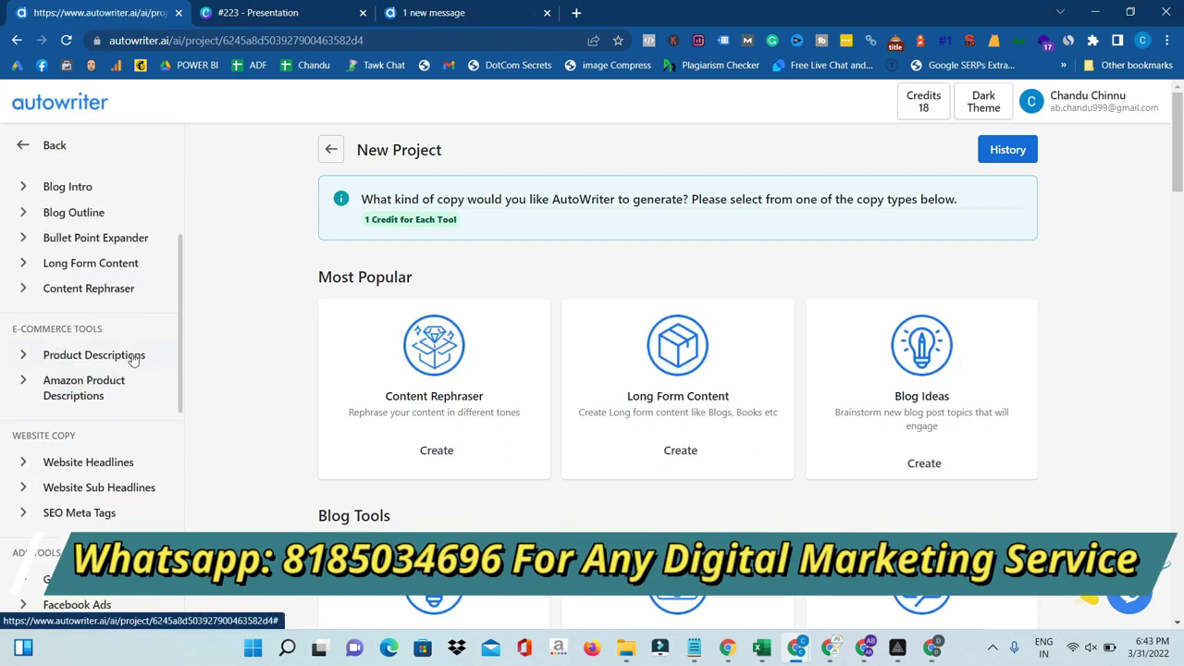
scroll(133, 359, down, 1)
scroll(120, 361, down, 1)
scroll(136, 378, down, 1)
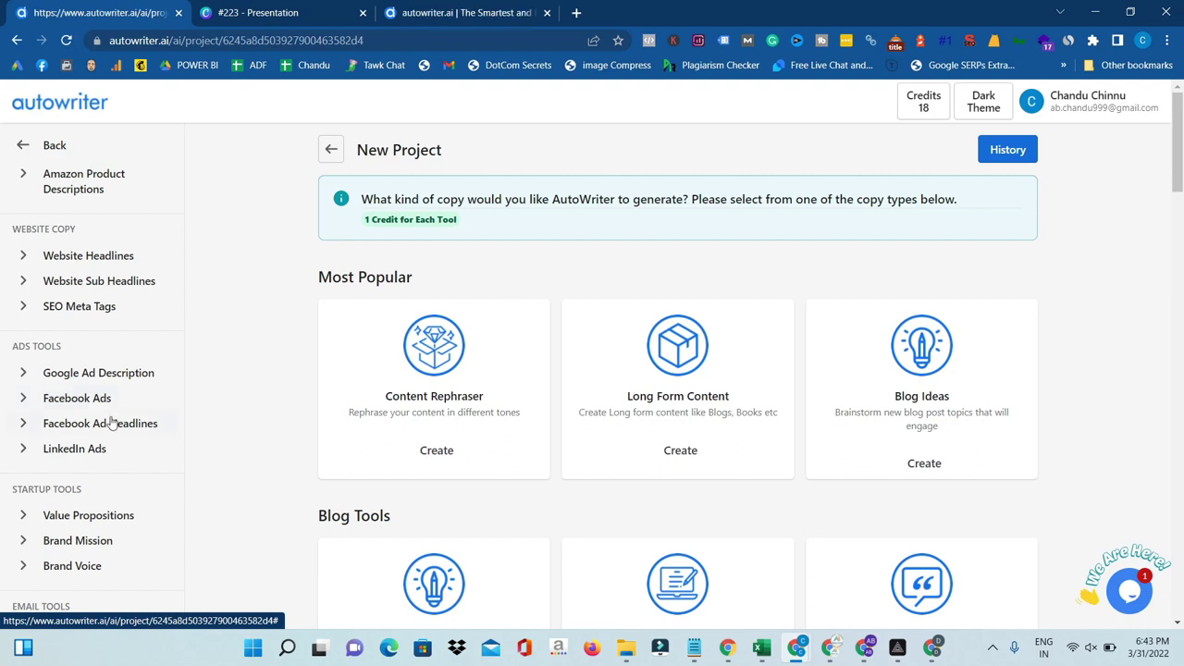
scroll(94, 462, down, 1)
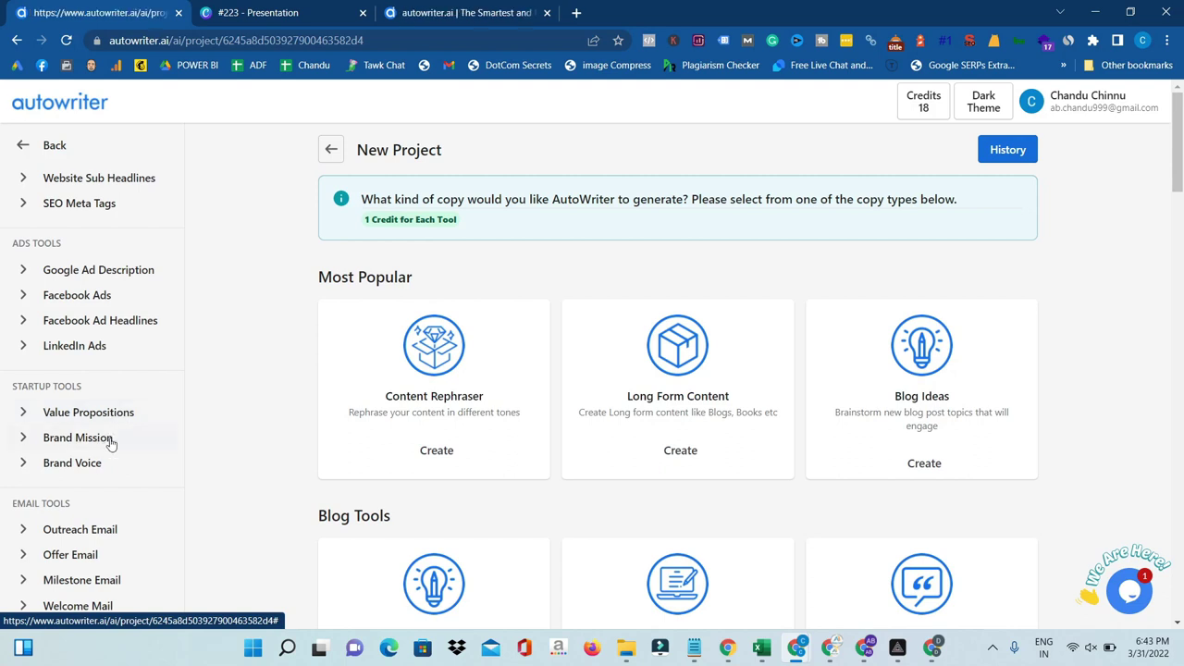
scroll(102, 442, down, 2)
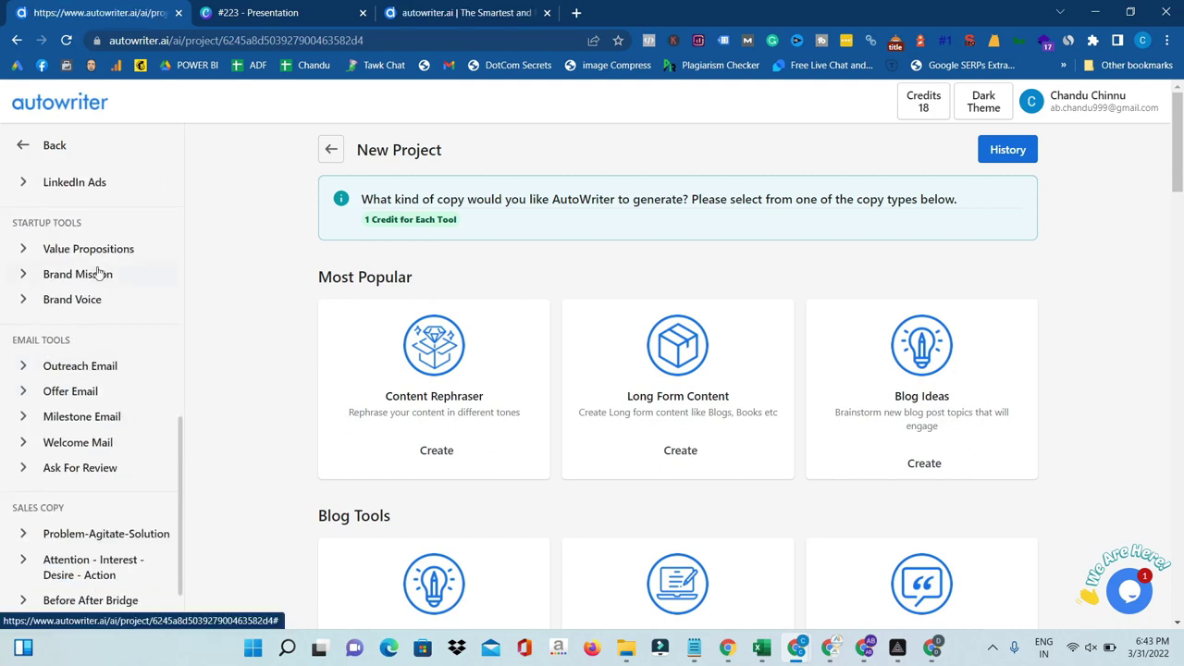
scroll(99, 272, down, 1)
scroll(99, 272, down, 1)
scroll(99, 272, up, 2)
scroll(99, 272, up, 3)
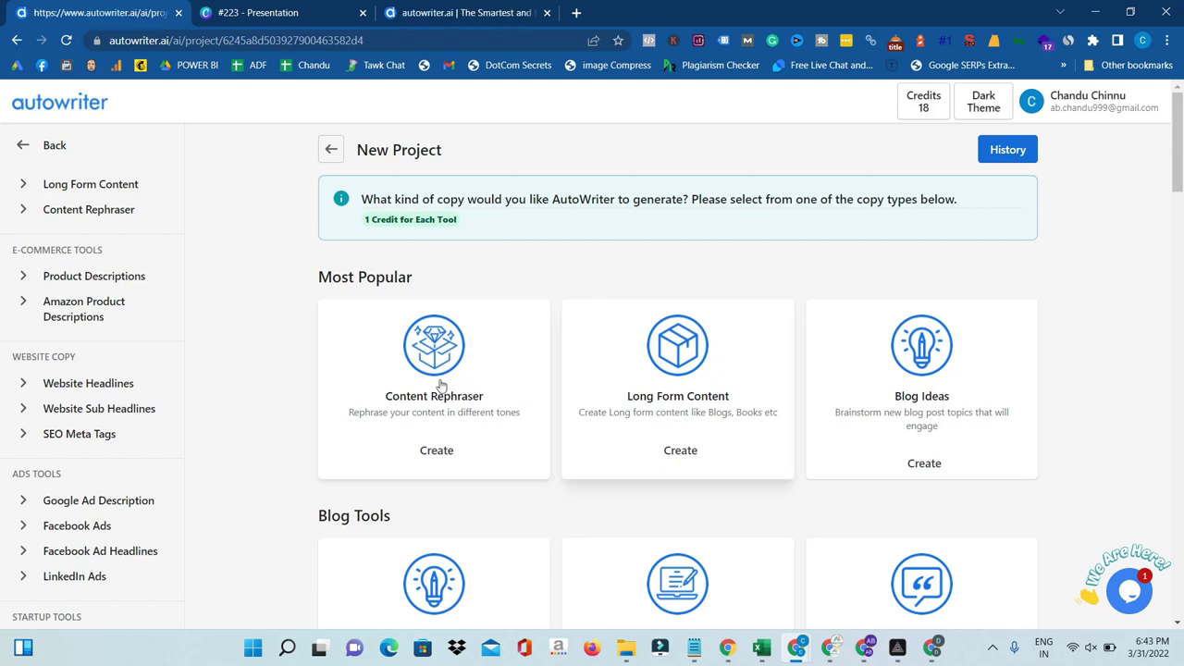
- Browse the tool cards on the project page, including the blog, e-commerce, ads and startup tools
scroll(612, 418, down, 2)
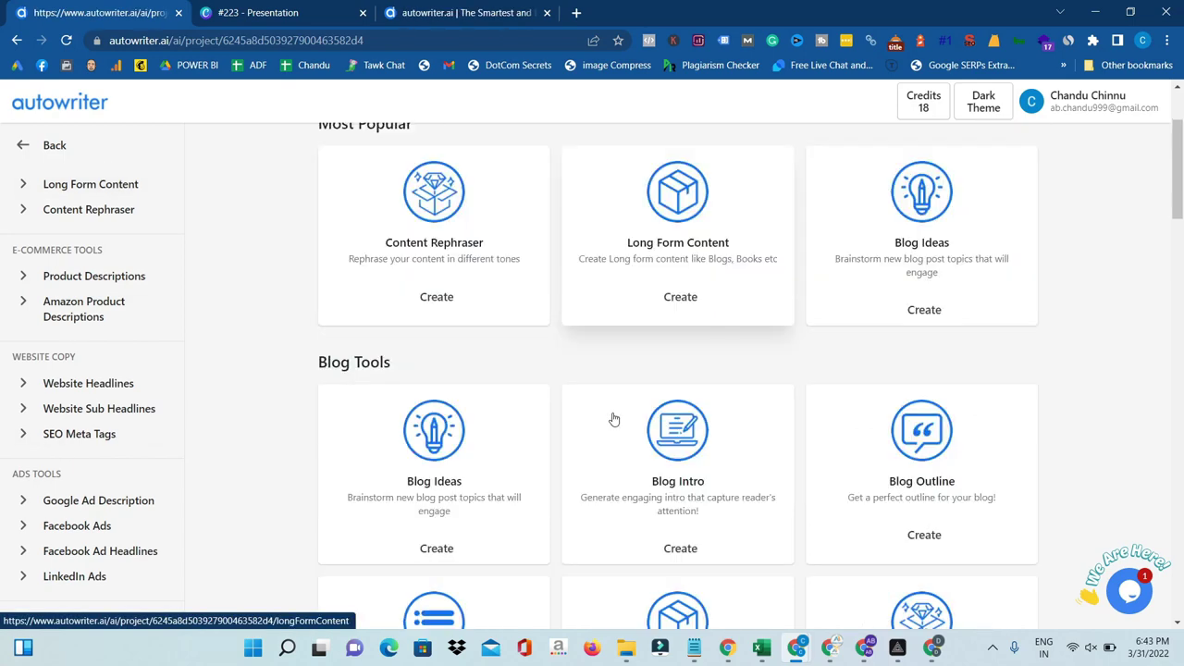
scroll(549, 450, down, 4)
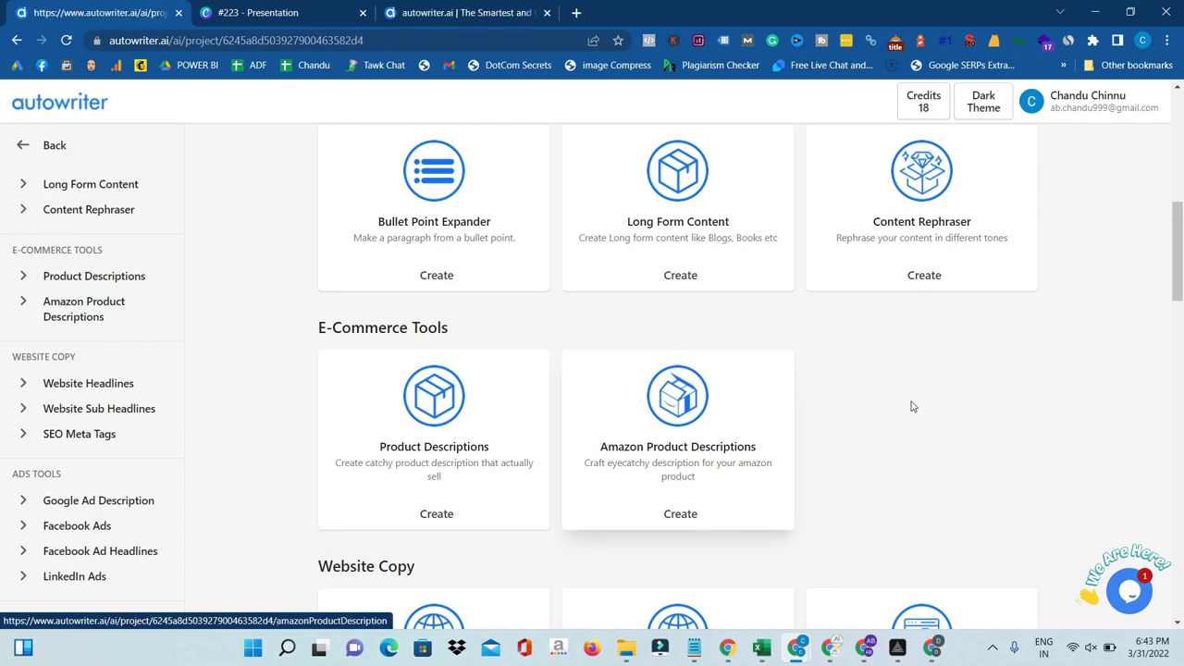
scroll(912, 404, down, 5)
scroll(912, 405, down, 1)
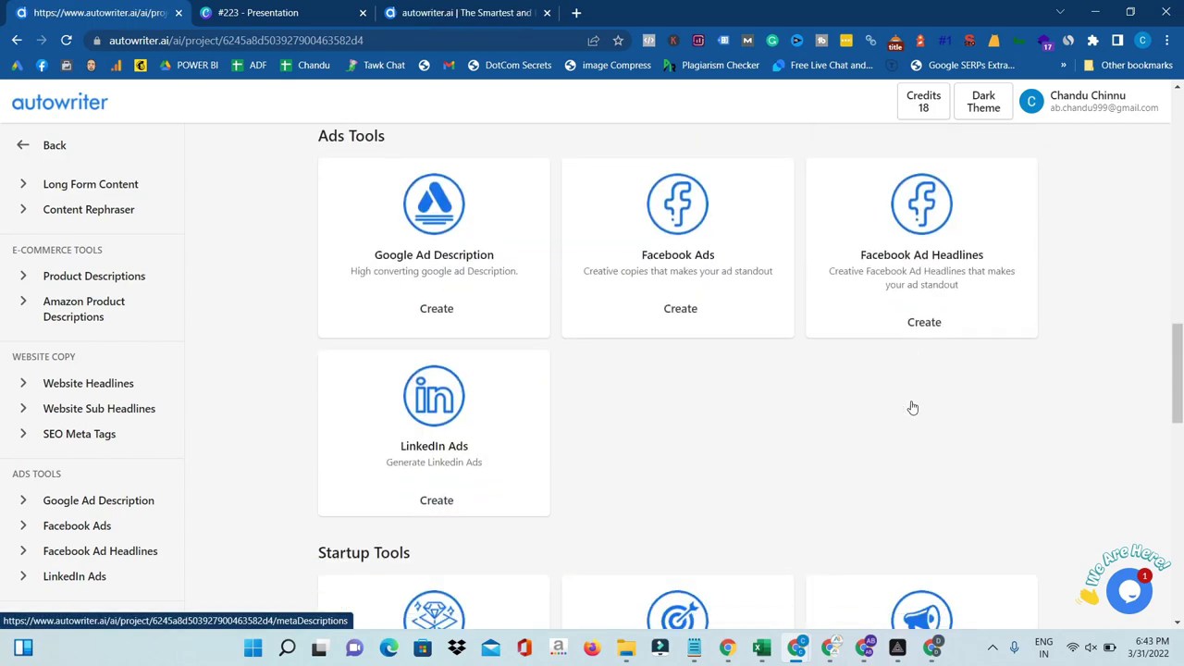
scroll(912, 404, down, 5)
scroll(912, 404, up, 15)
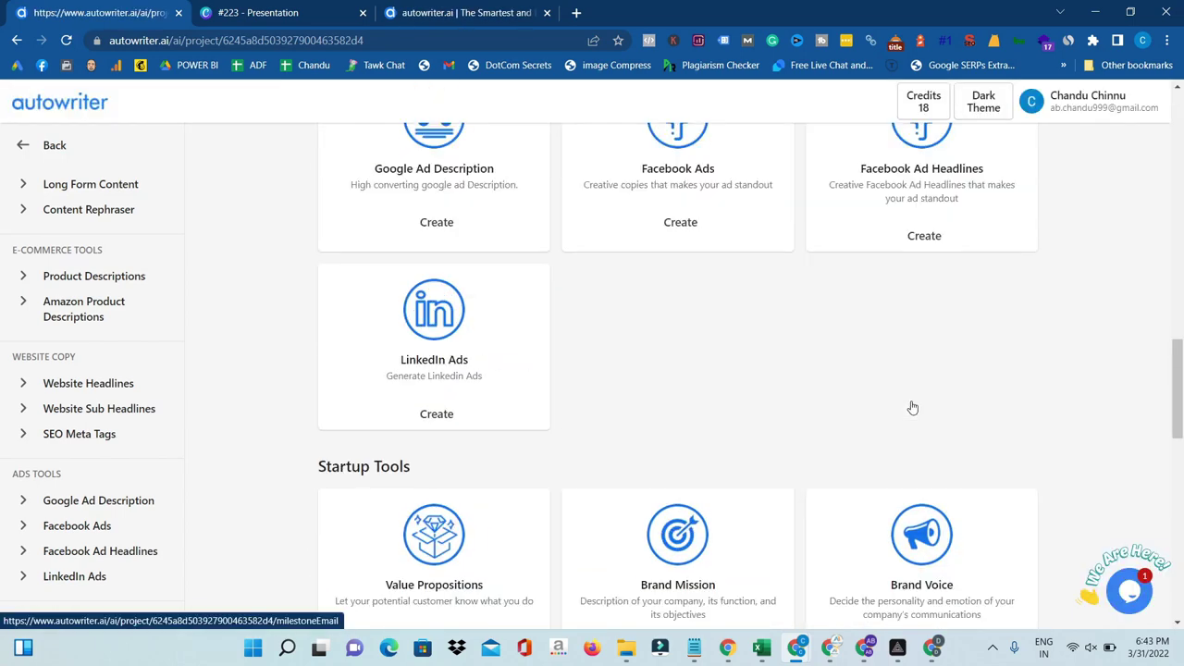
scroll(911, 404, up, 1)
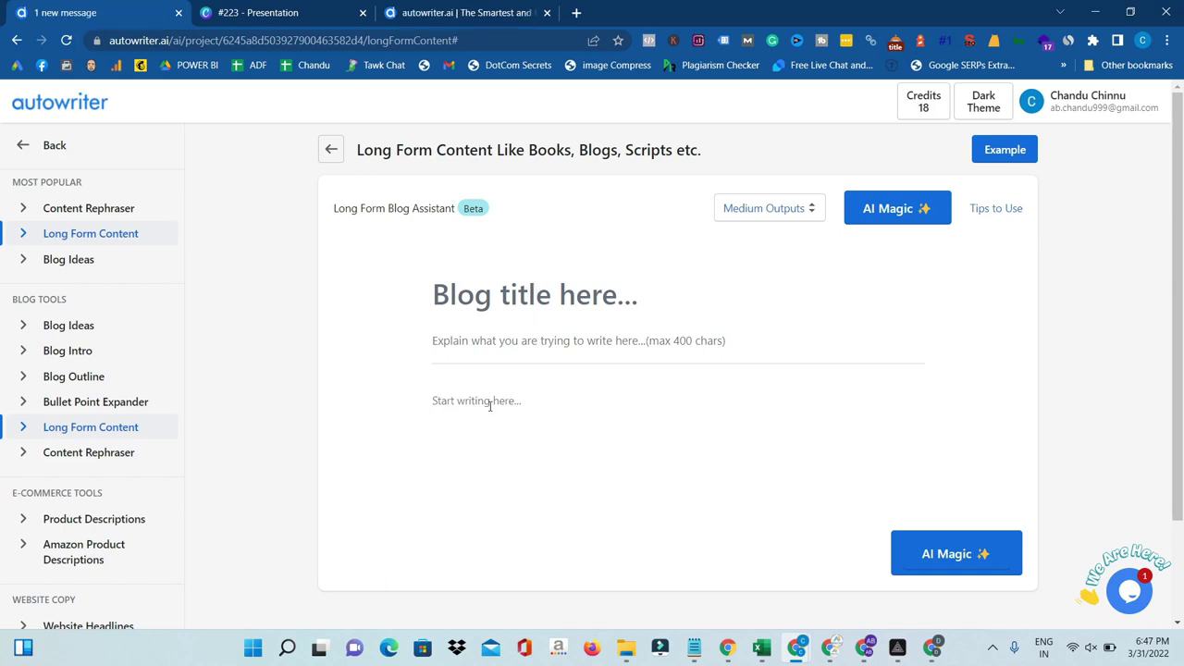
- Copy the line "what is content writing" from the Notepad notes into the long form blog title
click(693, 649)
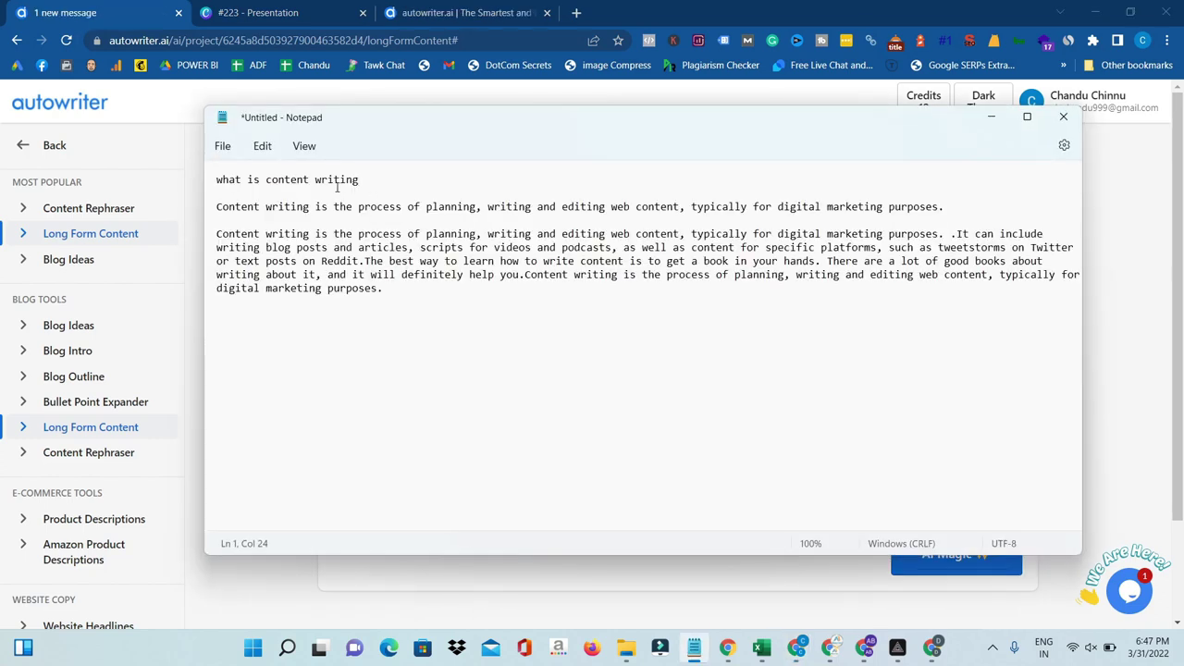
key(shift+Down)
drag(219, 181, 404, 176)
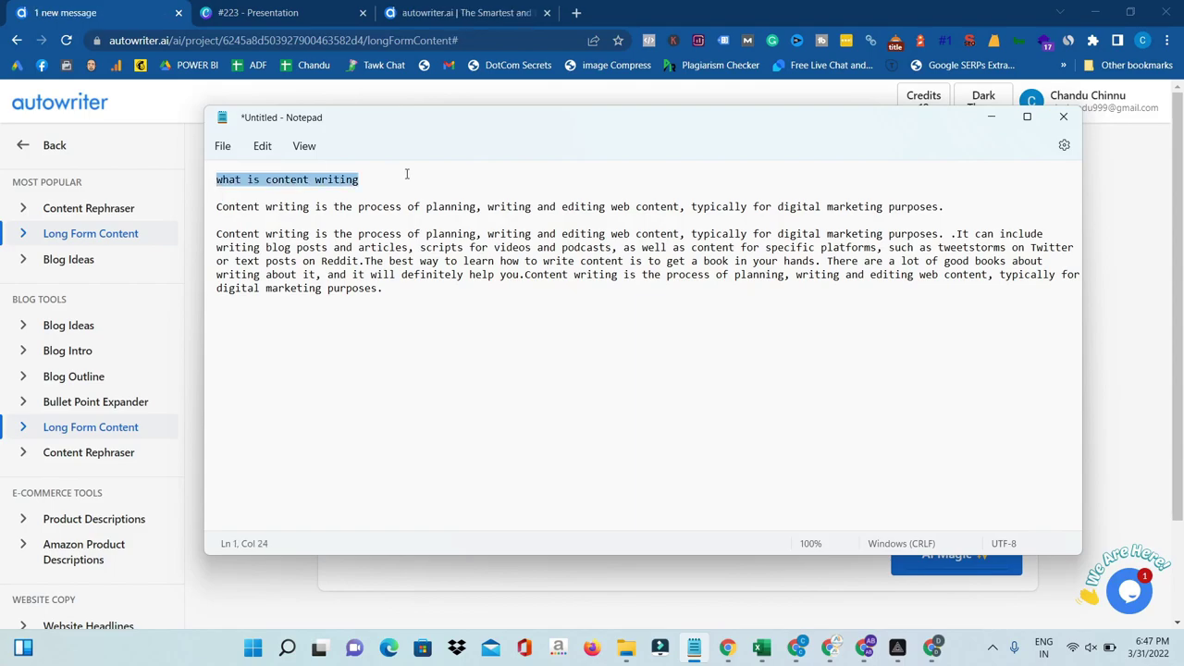
key(super+Tab)
click(398, 185)
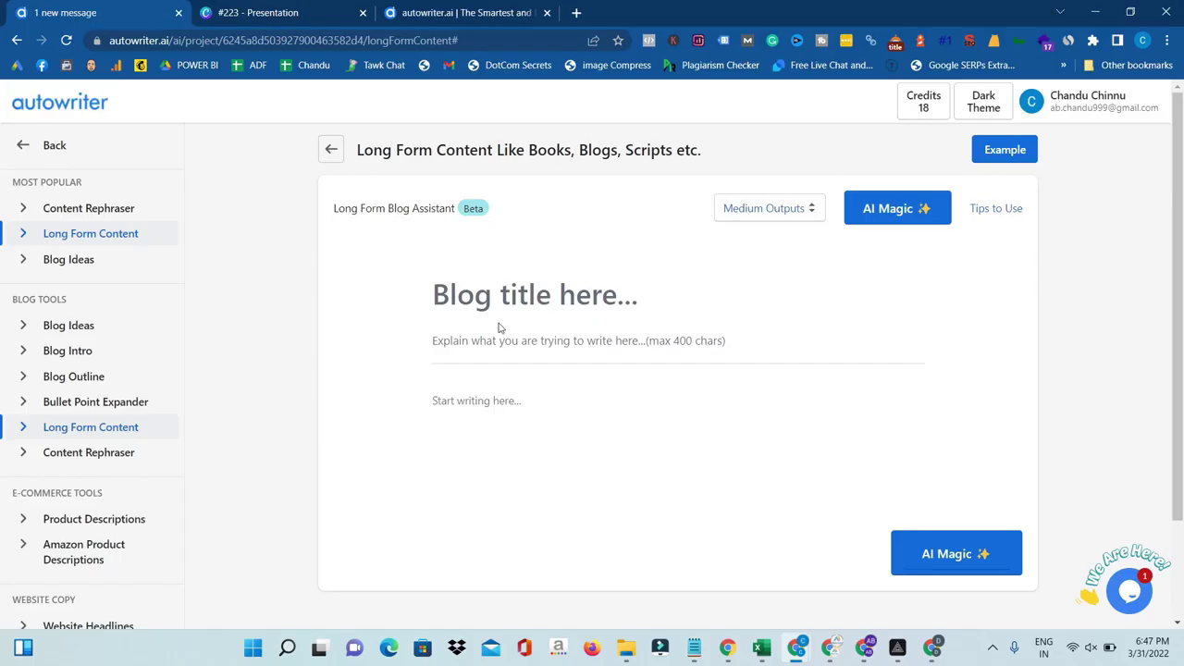
text(what is content writing)
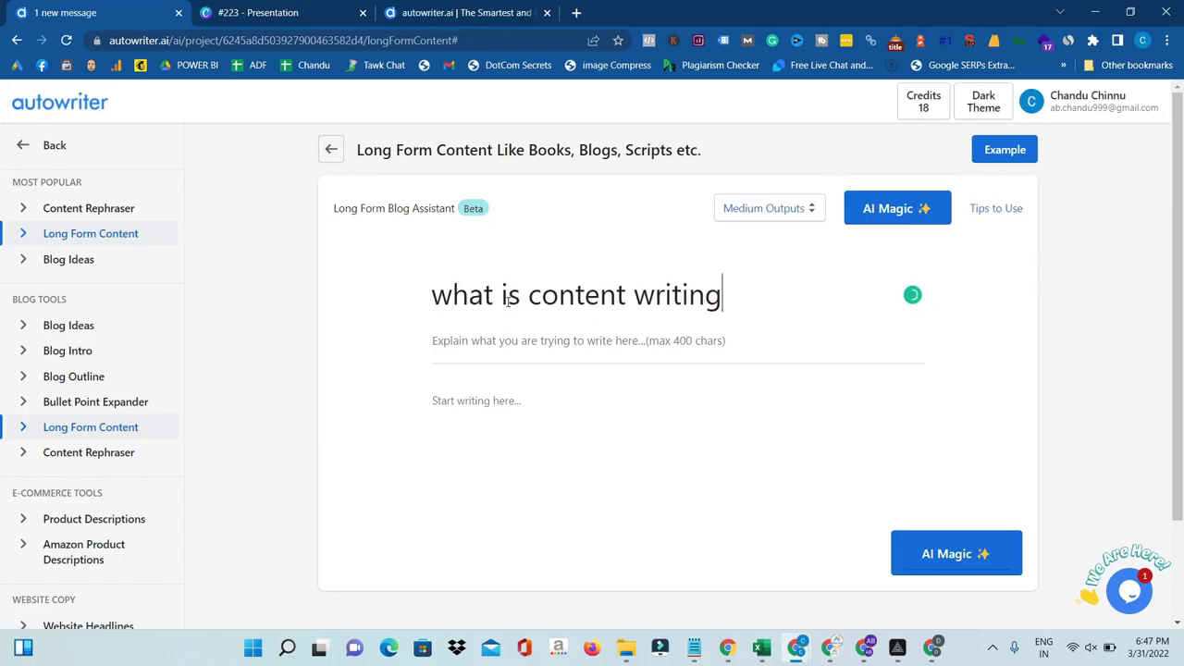
- Copy the one-sentence definition of content writing from Notepad into the blog's explanation field, without the trailing blank line
key(alt+Tab)
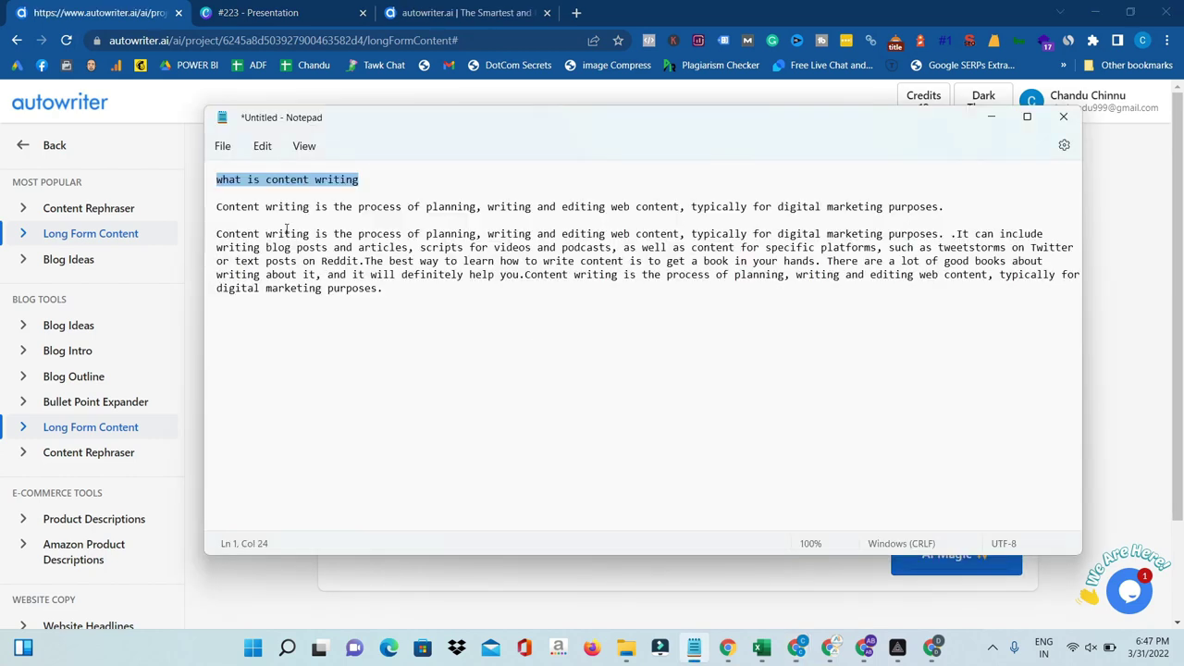
drag(216, 207, 255, 223)
key(ctrl+c)
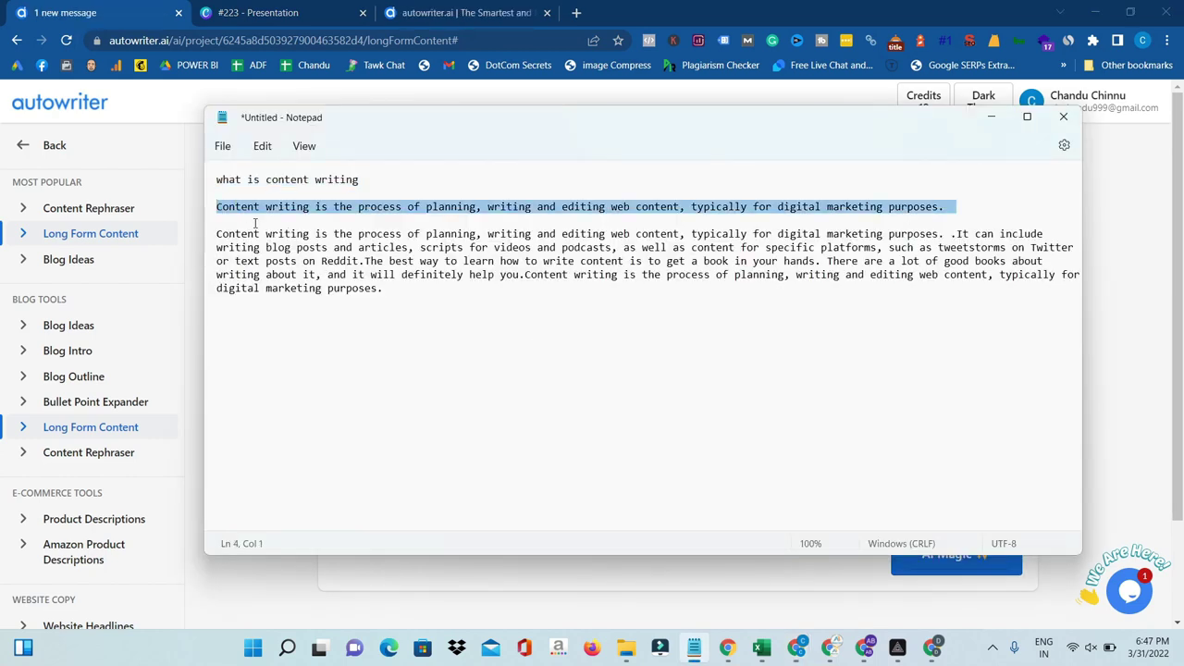
key(alt+Tab)
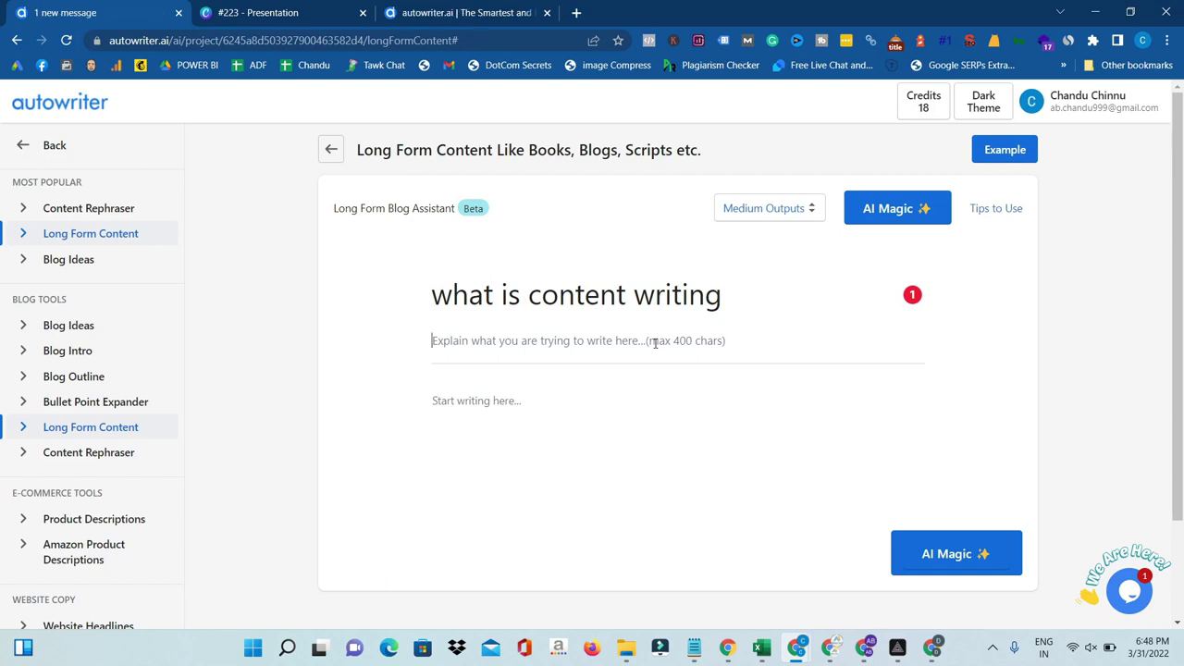
key(ctrl+v)
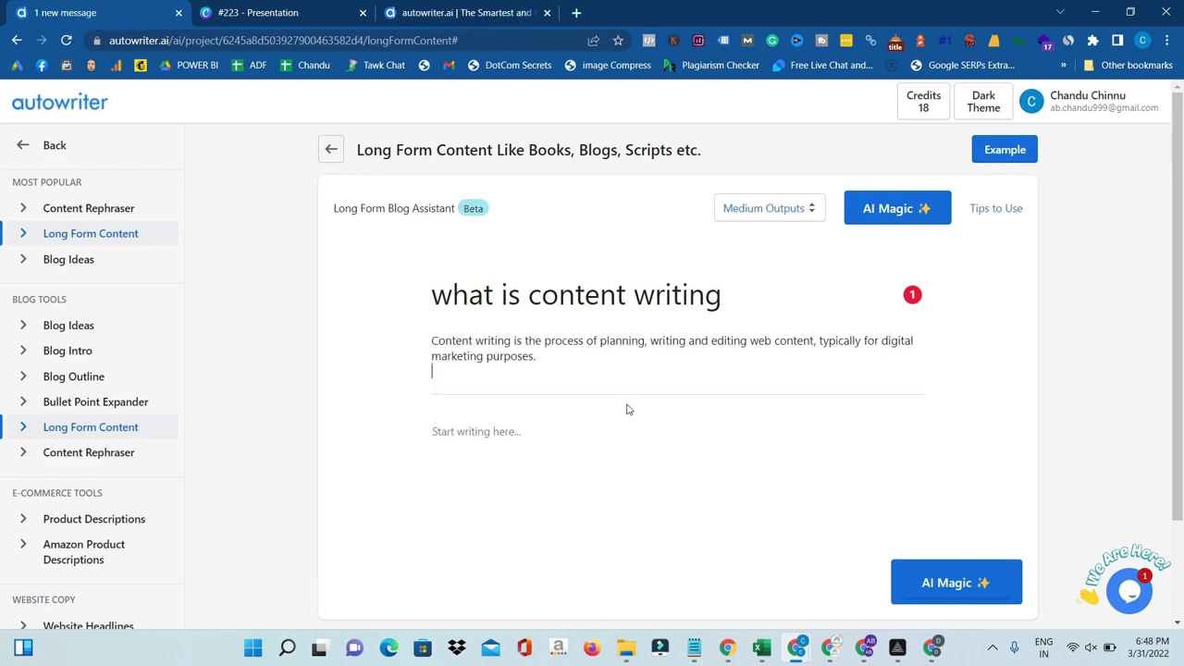
key(BackSpace)
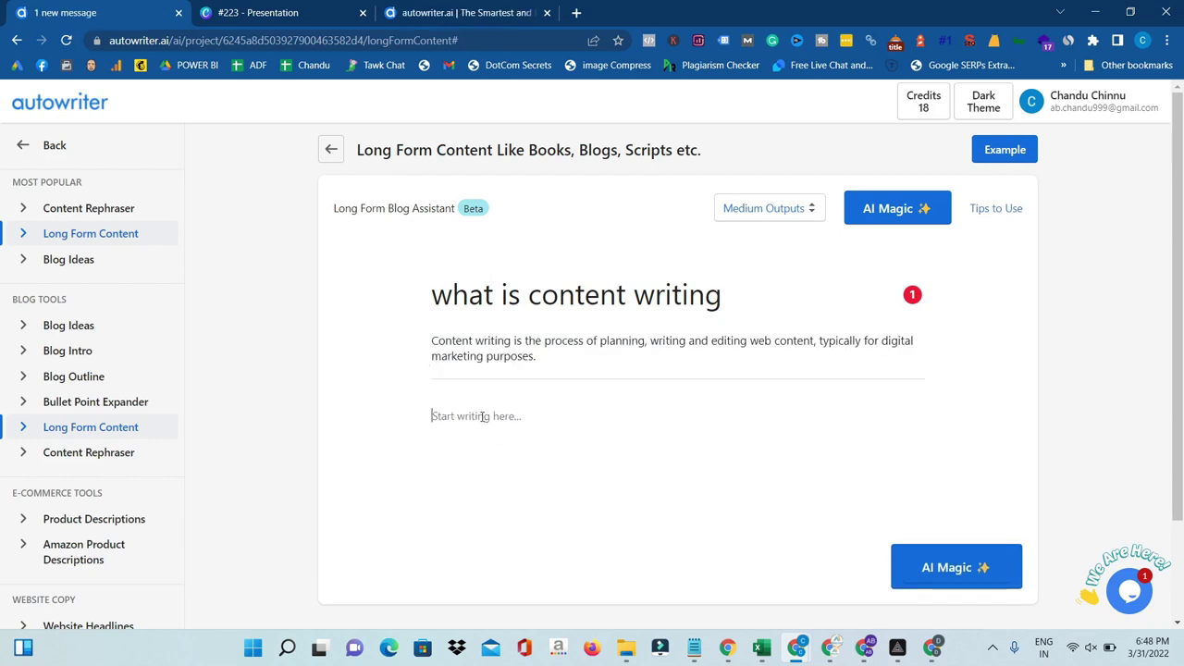
- Copy the long content writing paragraph from Notepad into the blog's body text
key(alt+Tab)
drag(218, 238, 398, 295)
key(ctrl+c)
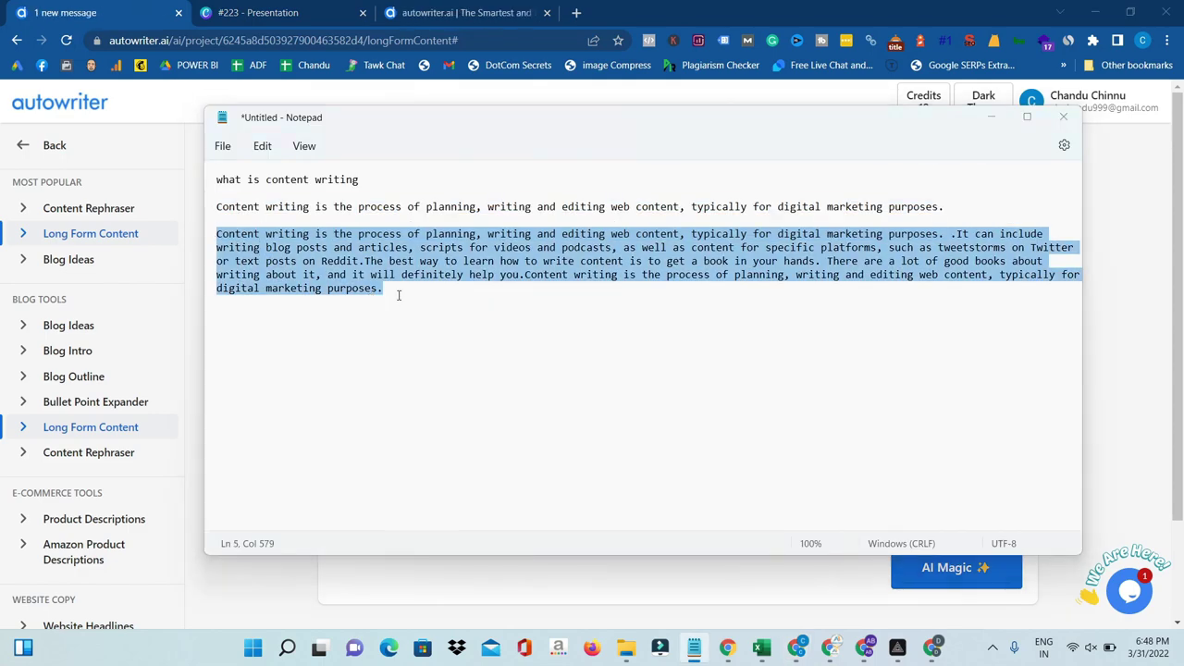
key(alt+Tab)
click(530, 416)
key(ctrl+v)
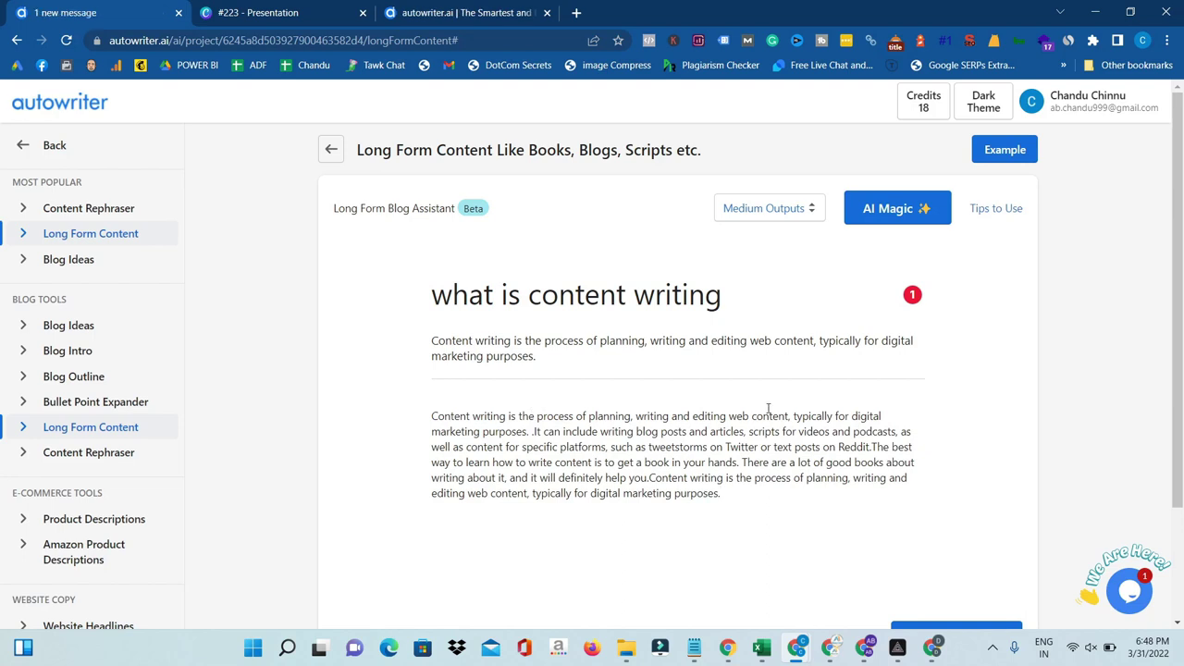
- Extend the blog body with AI Magic twice, using Medium Outputs
scroll(767, 409, down, 2)
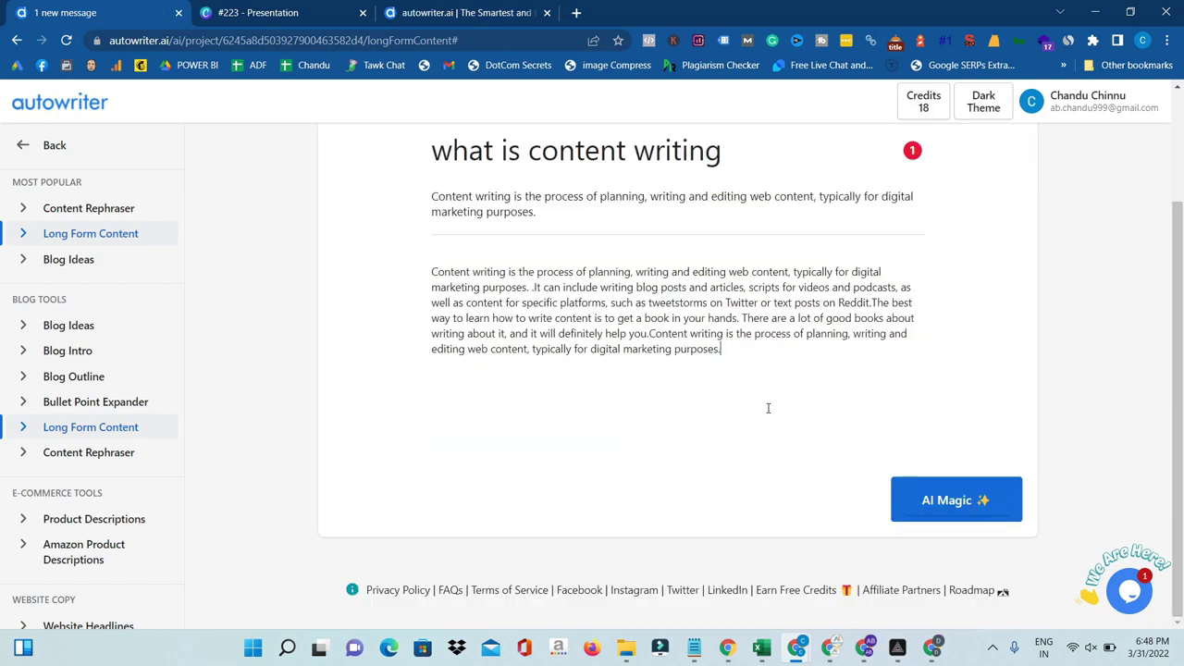
click(953, 502)
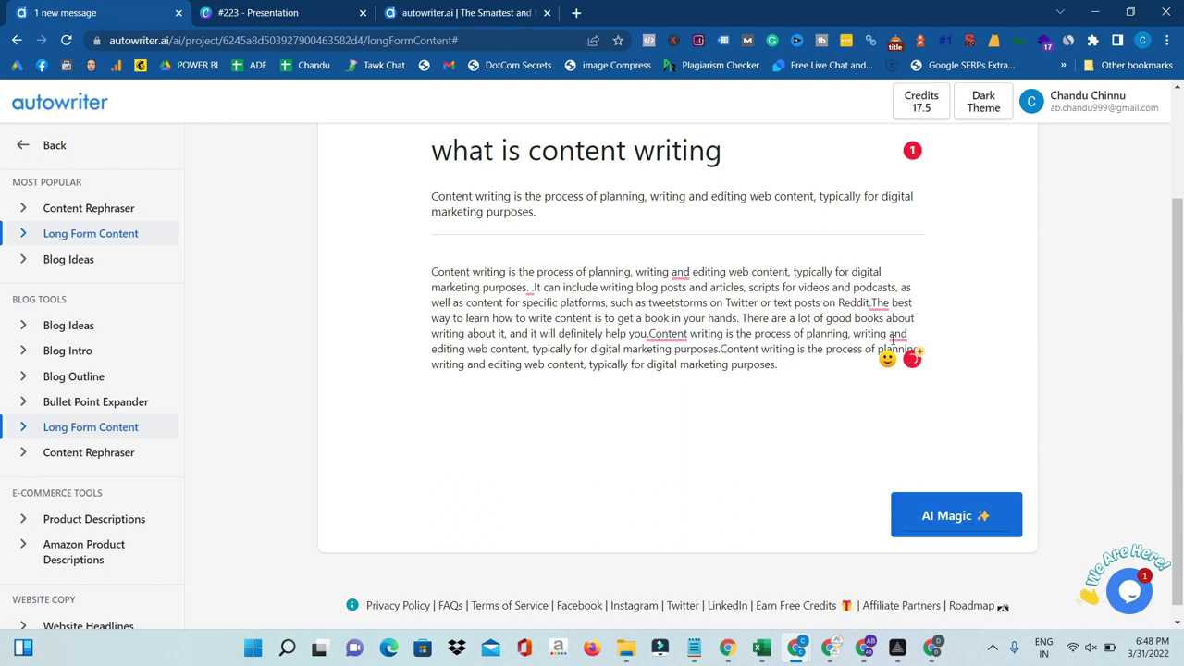
click(957, 516)
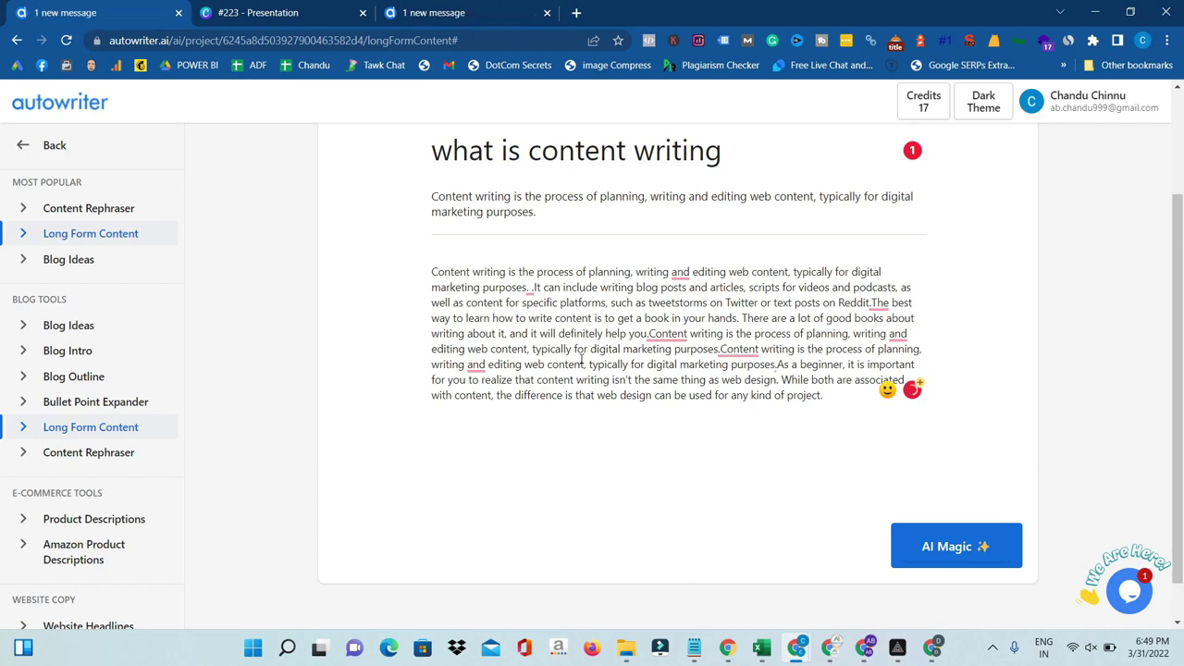
- Select the entire blog body text and look through the sidebar list of other writing tools
key(ctrl+a)
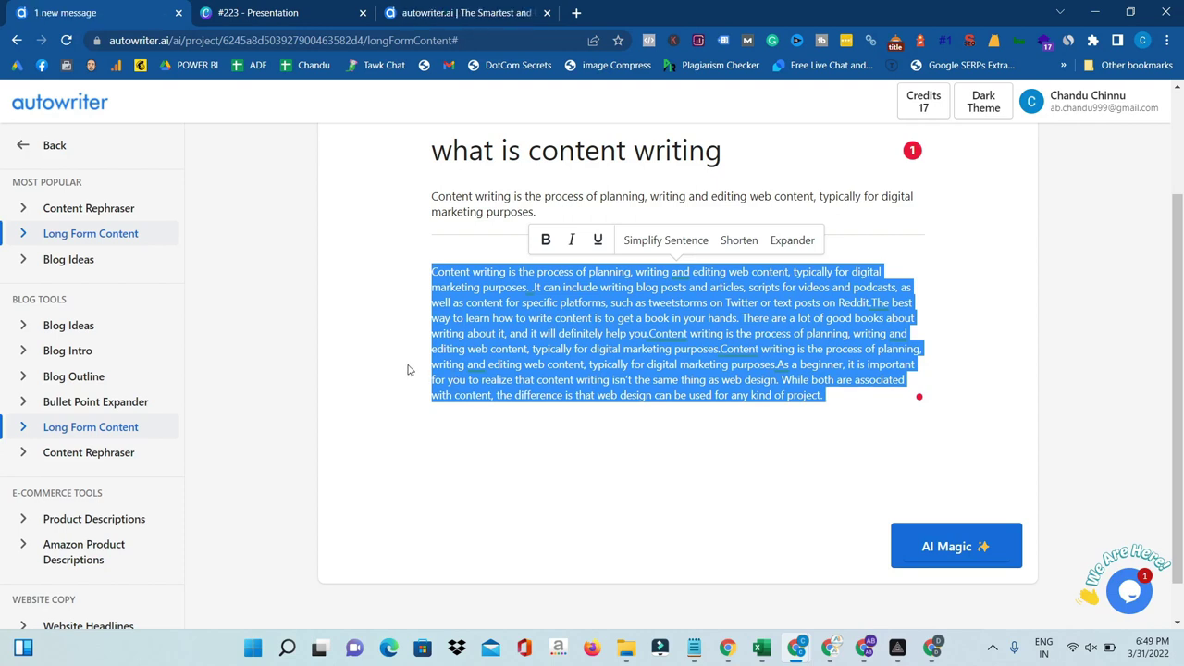
scroll(123, 423, down, 8)
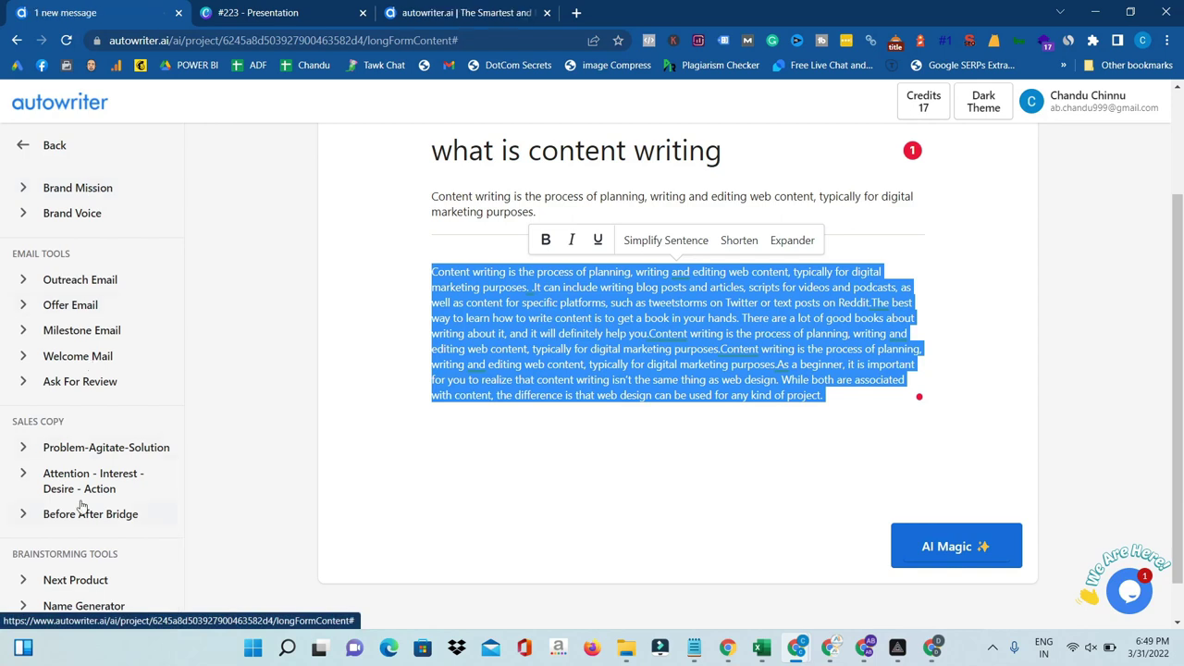
scroll(81, 504, down, 1)
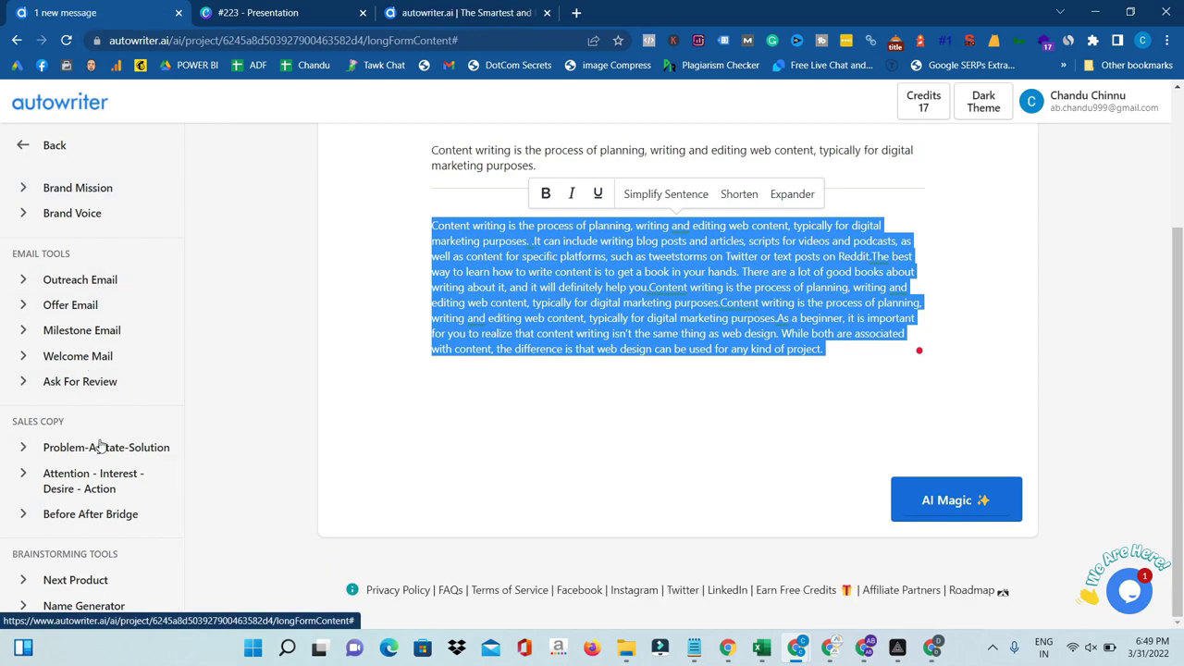
scroll(118, 363, up, 10)
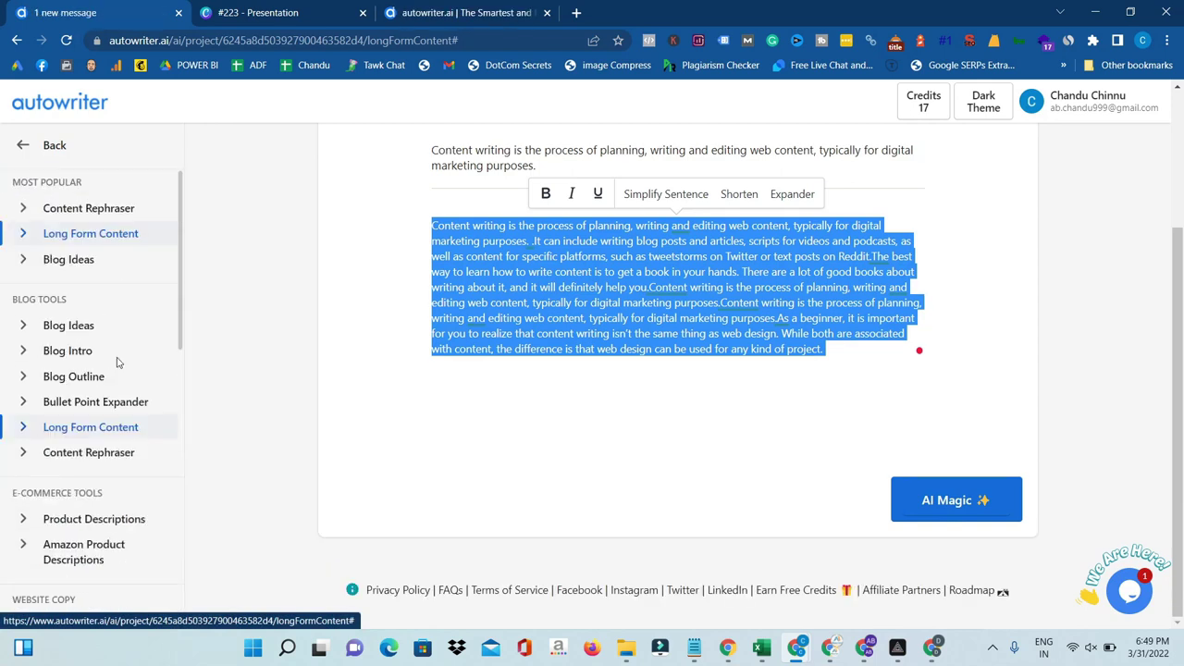